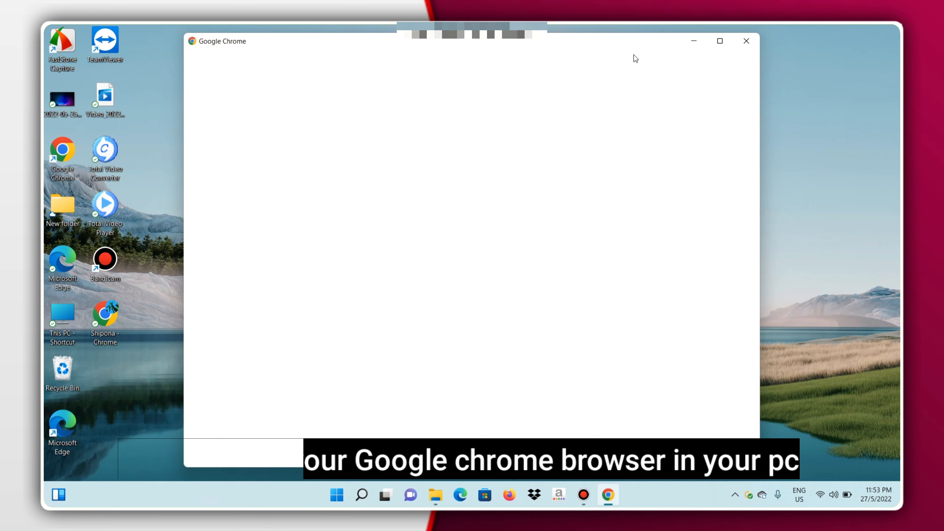
- Open the Person 1 browser profile in a maximized window and search Google for "google drive desktop"
click(720, 41)
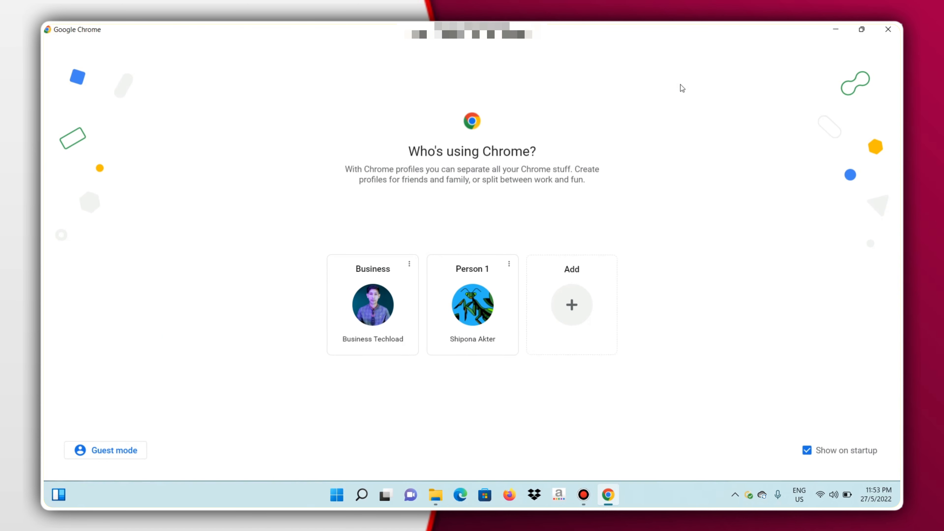
click(469, 297)
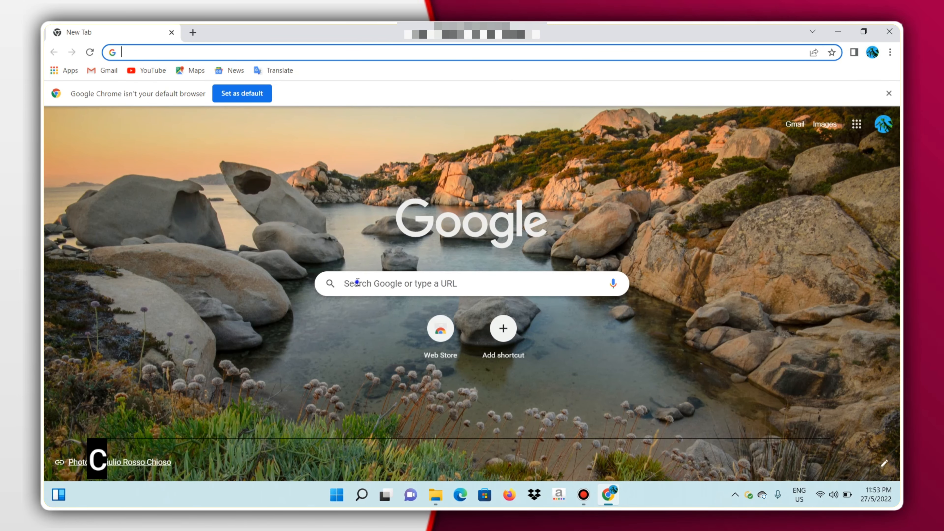
click(358, 282)
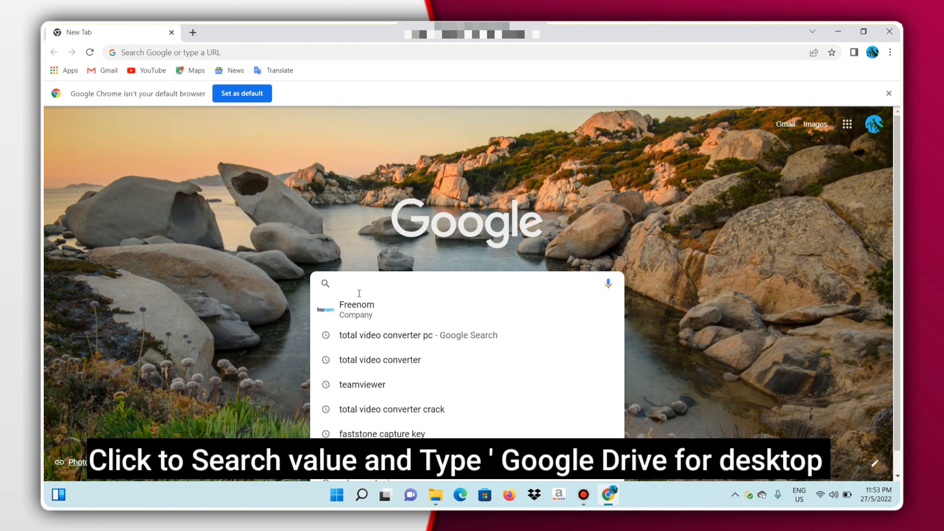
right_click(356, 287)
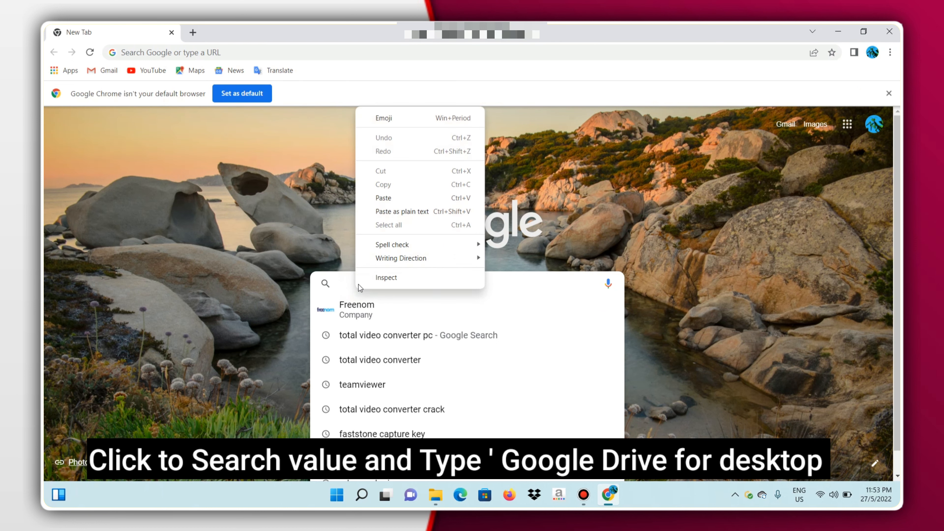
click(382, 198)
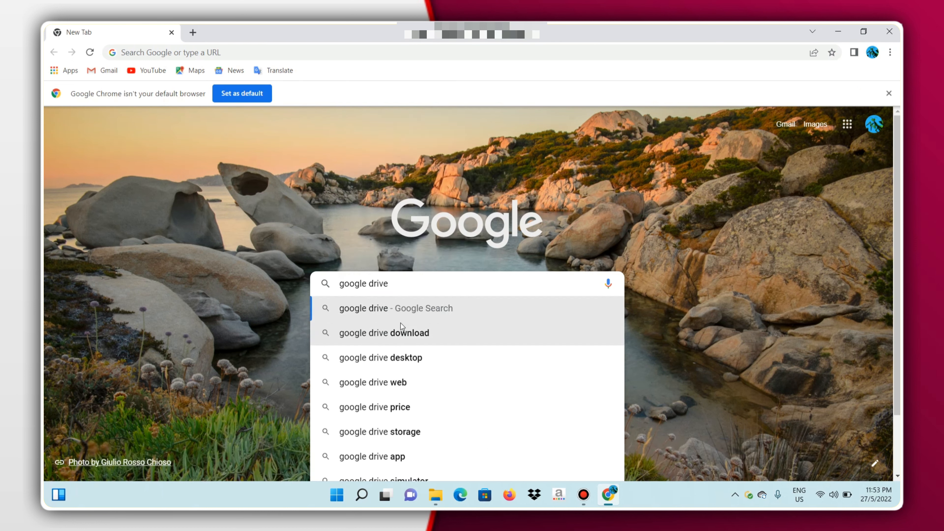
click(405, 360)
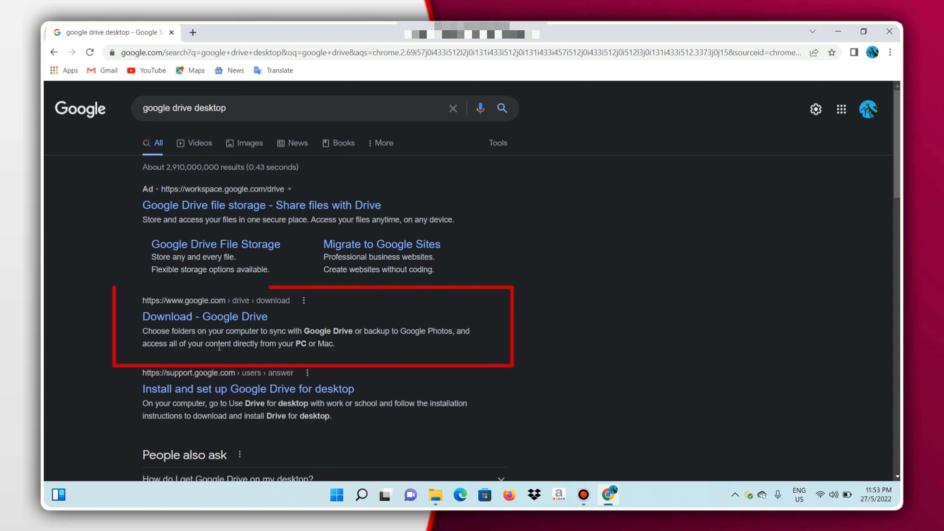
- Open the "Download - Google Drive" result and download the Drive for desktop installer
click(198, 318)
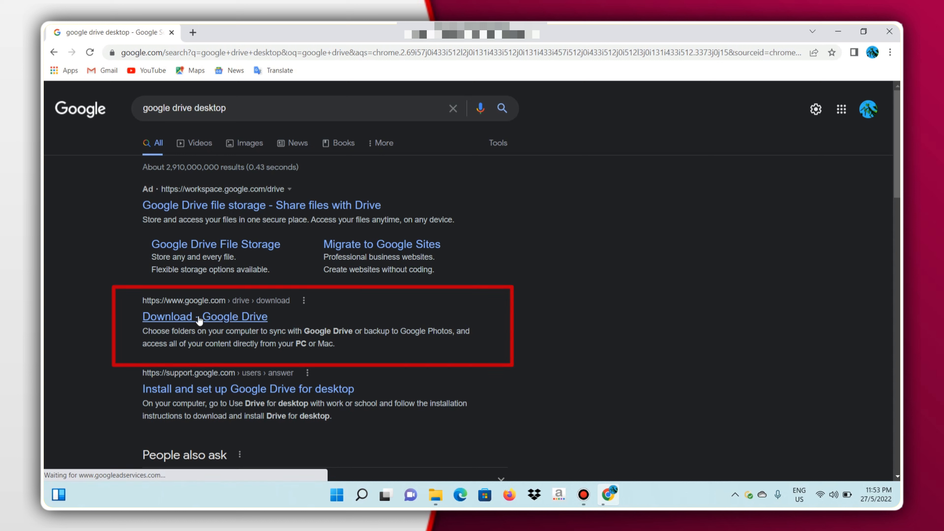
click(217, 318)
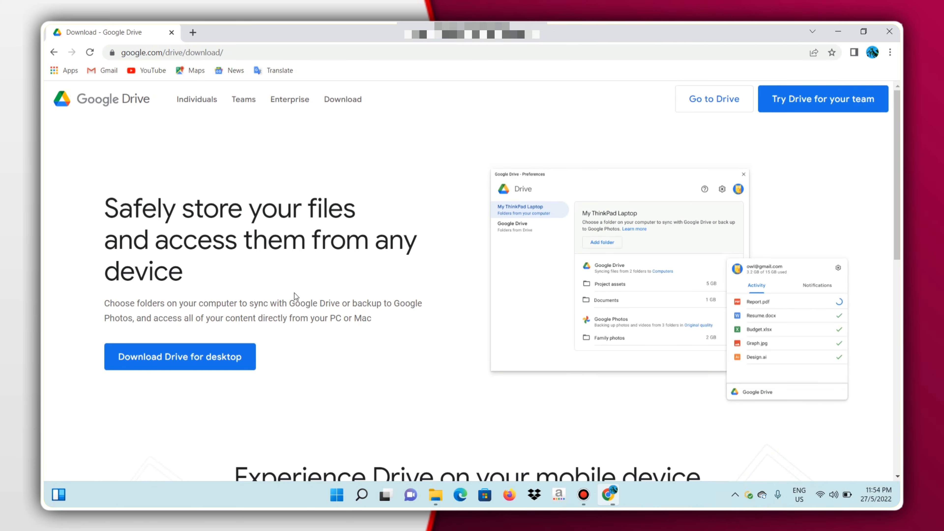
scroll(277, 302, down, 5)
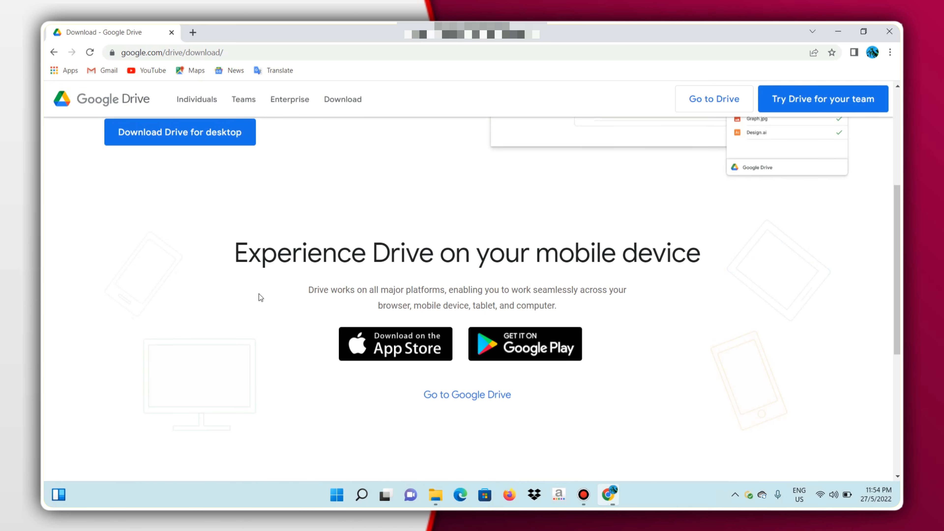
scroll(201, 190, up, 4)
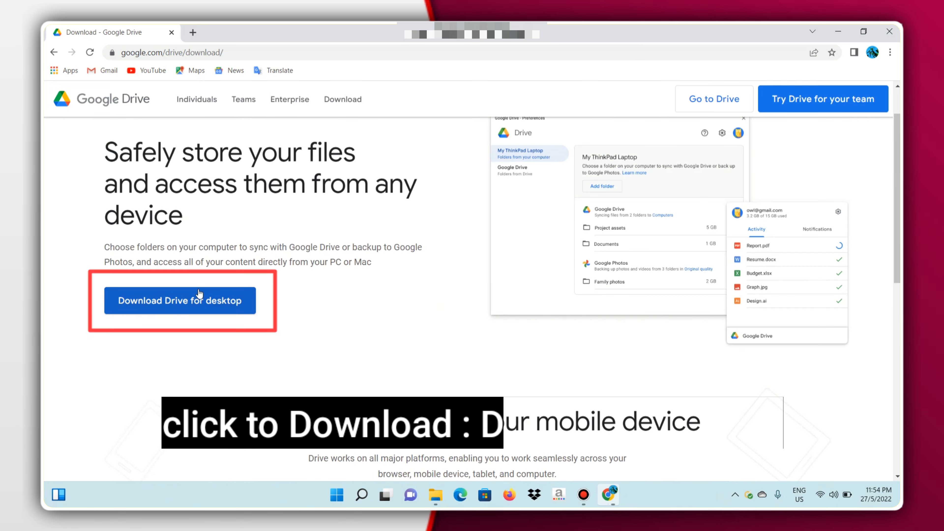
click(200, 295)
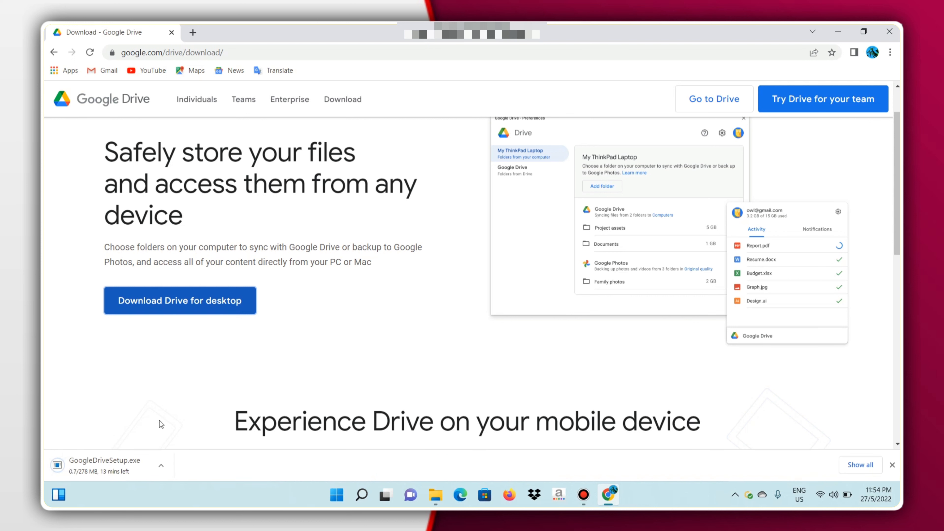
click(161, 469)
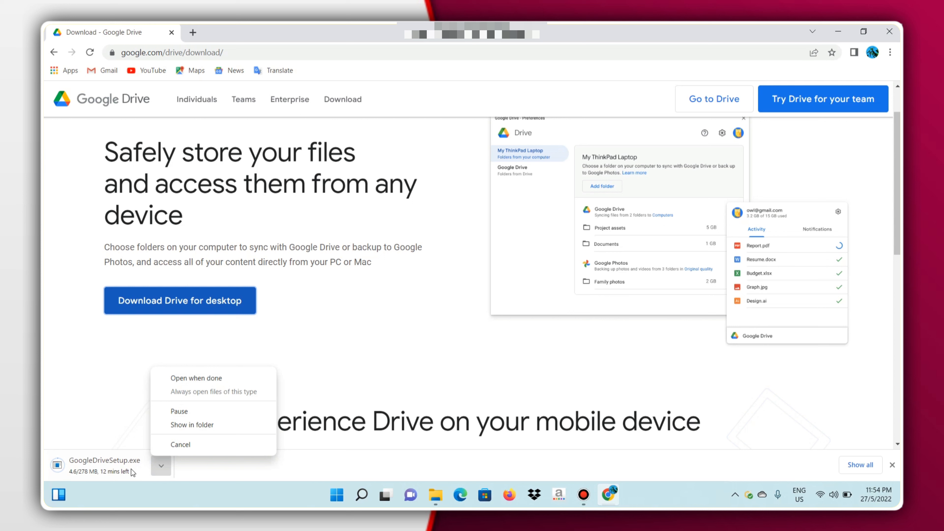
click(163, 464)
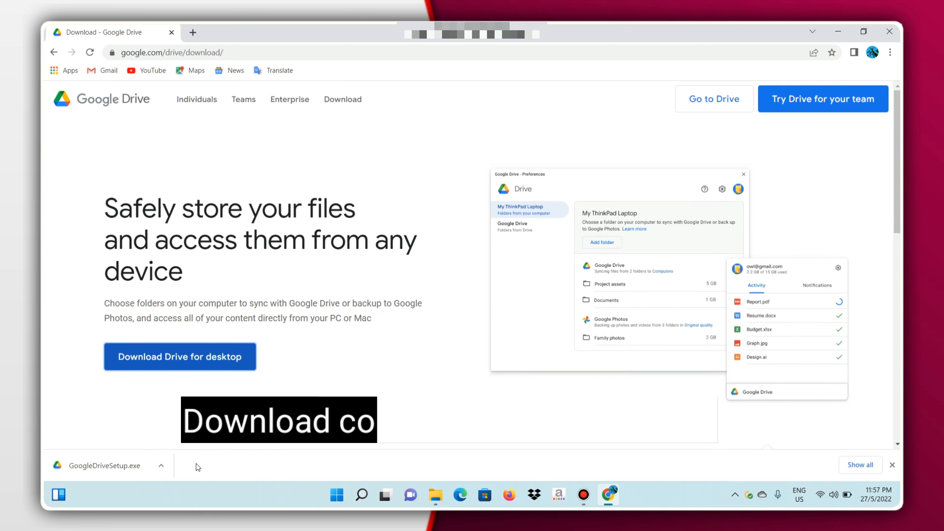
- Run the downloaded GoogleDriveSetup.exe and install Google Drive with an application shortcut added to the desktop
click(150, 471)
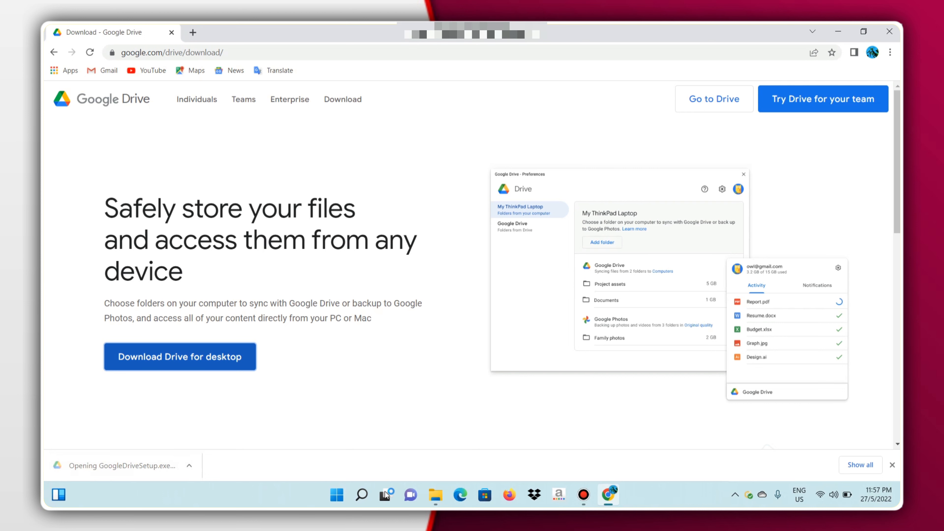
mouse_move(608, 499)
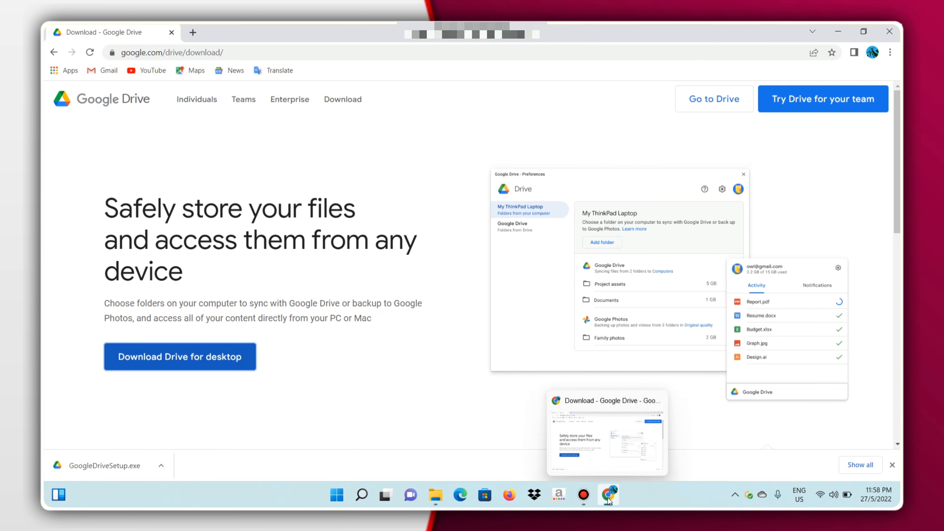
click(608, 497)
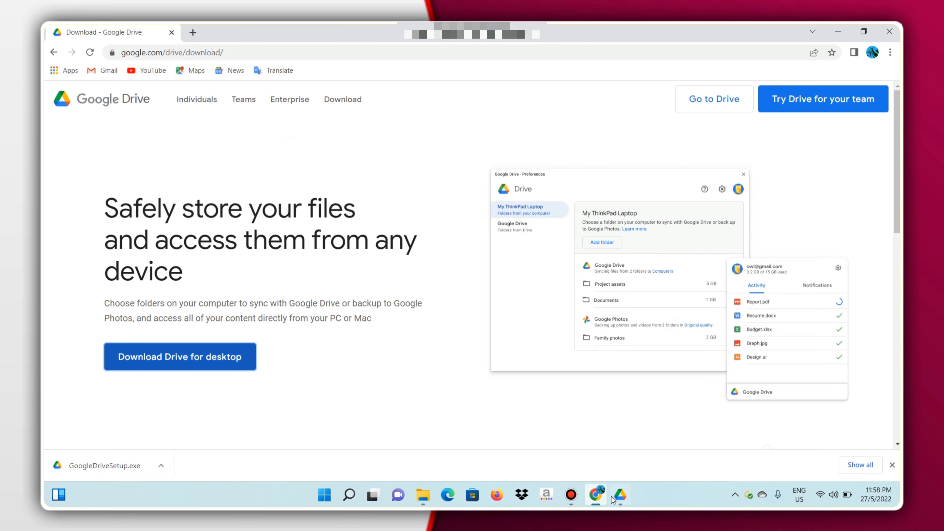
click(603, 494)
click(602, 493)
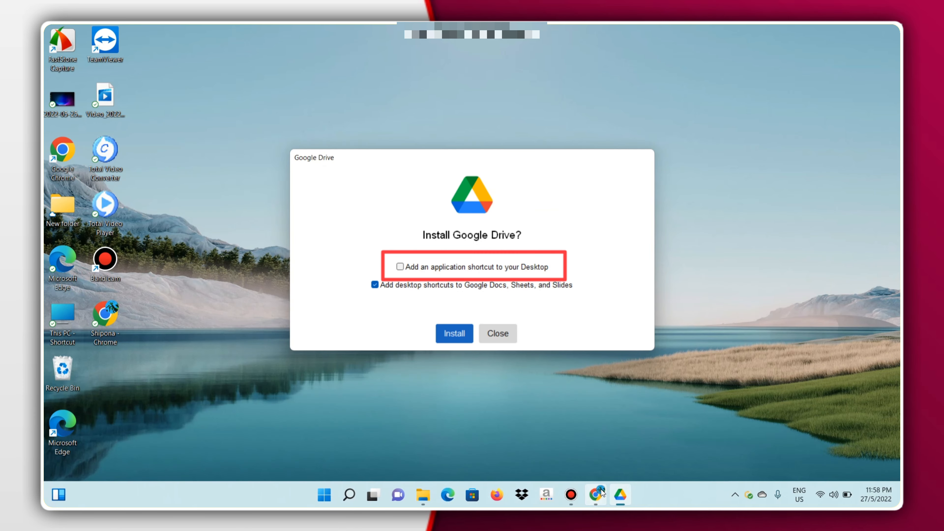
click(400, 267)
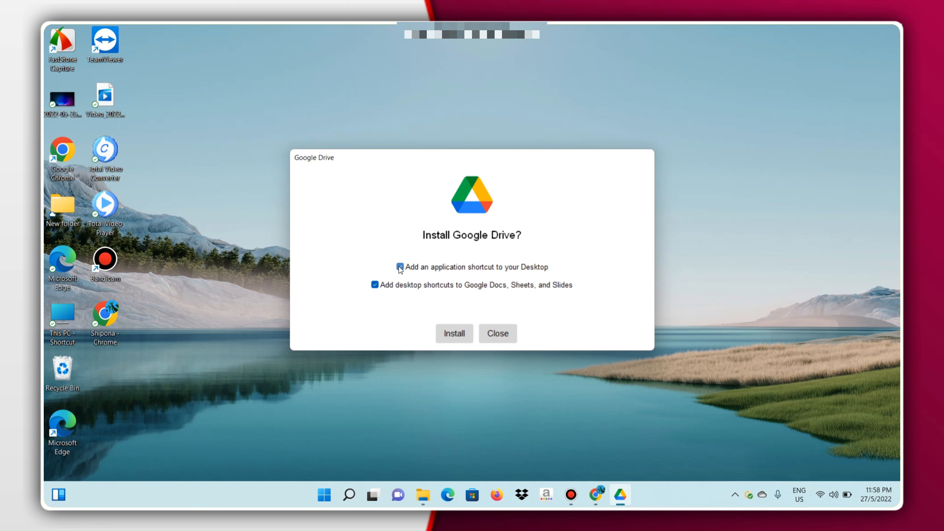
click(457, 333)
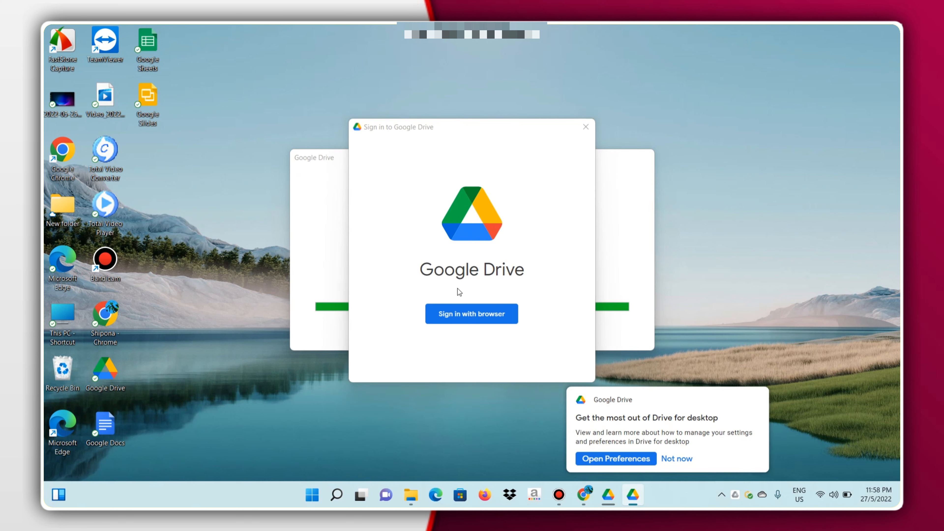
- Sign in to Google Drive for desktop through the browser with the listed Google account and approve the sign-in
click(615, 460)
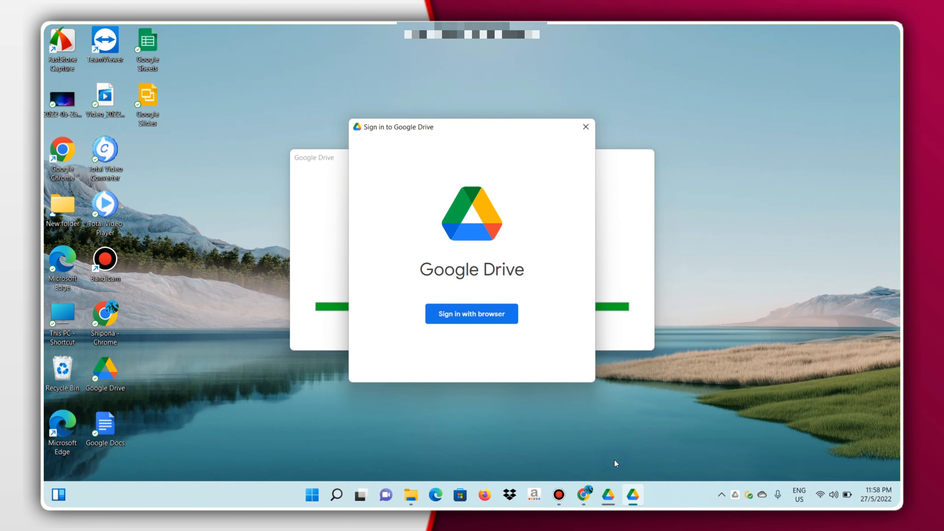
click(483, 317)
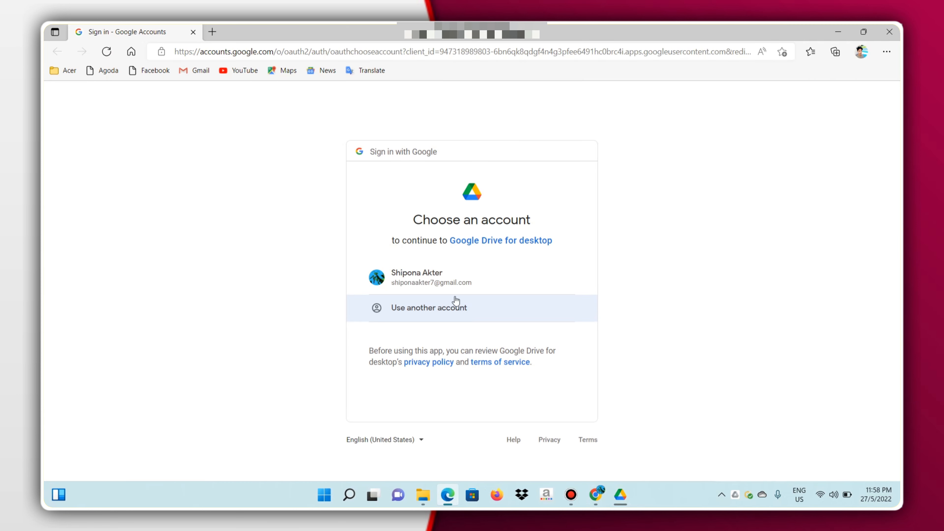
click(455, 289)
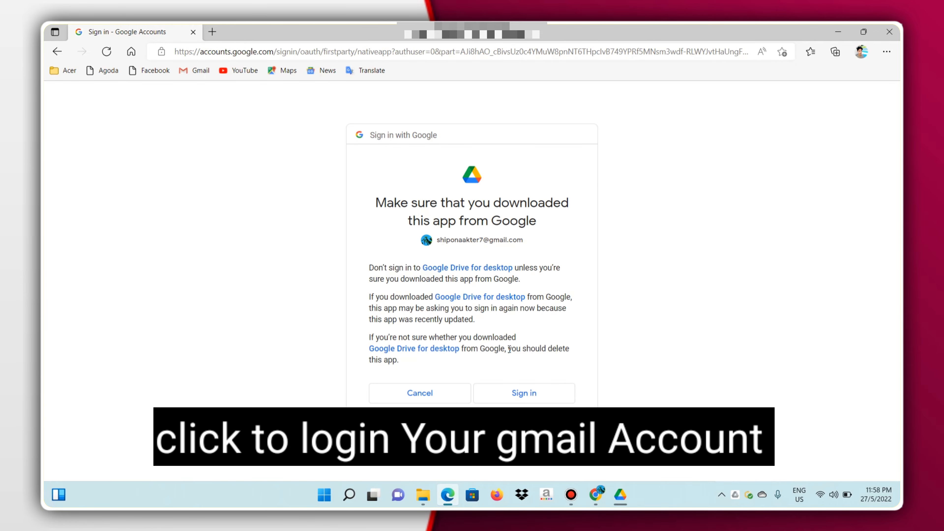
click(522, 393)
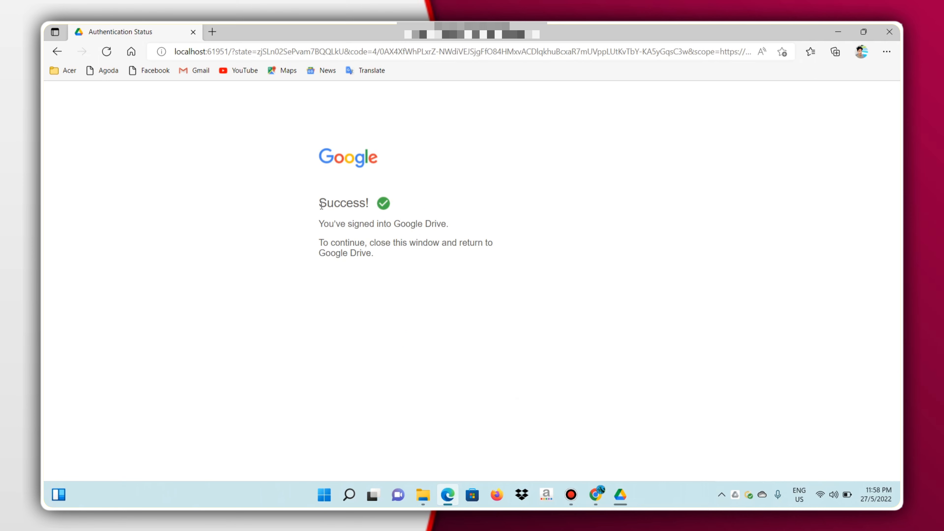
drag(320, 206, 370, 212)
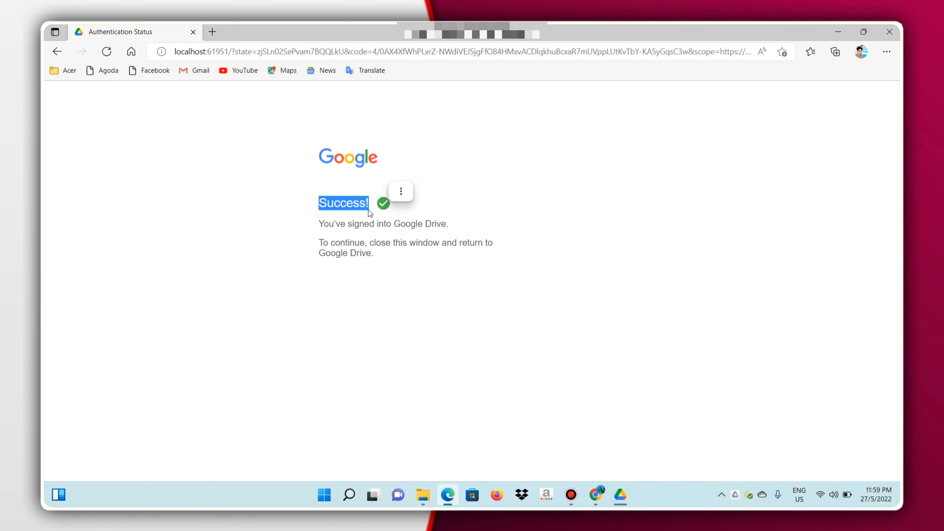
click(522, 333)
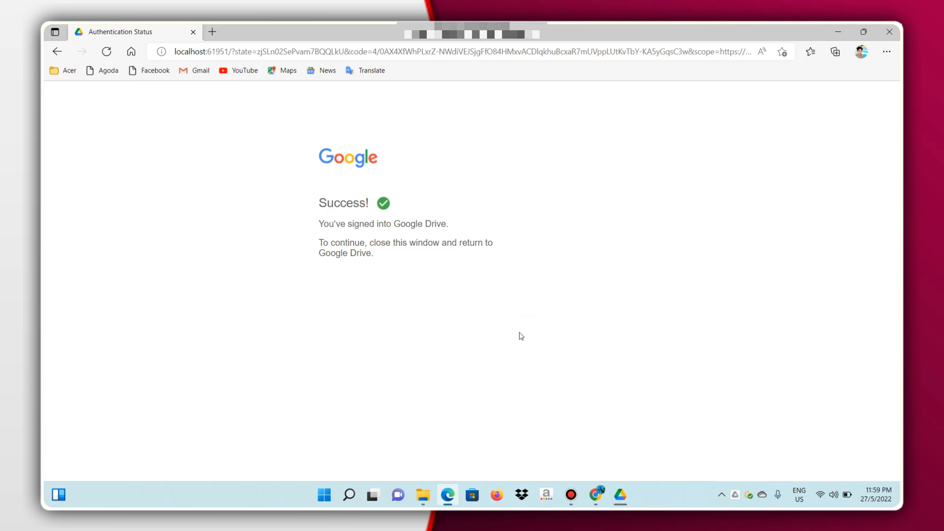
- Return to Google Drive, dismiss its file-loading notice, and close the authentication browser window and the finished installer
click(620, 494)
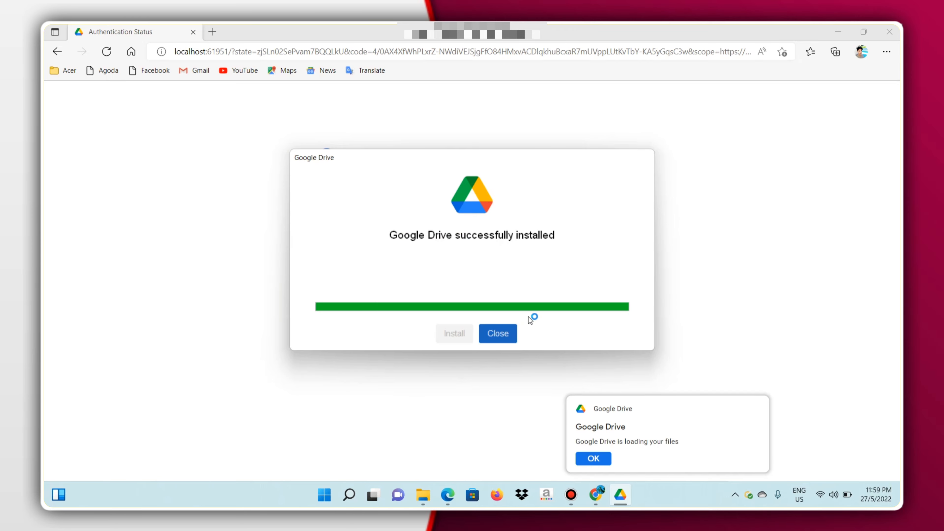
click(588, 460)
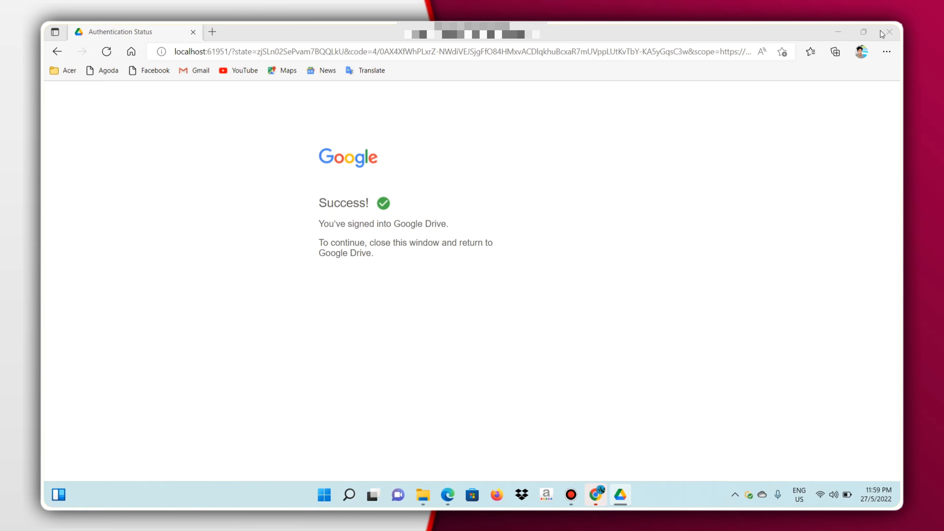
click(889, 33)
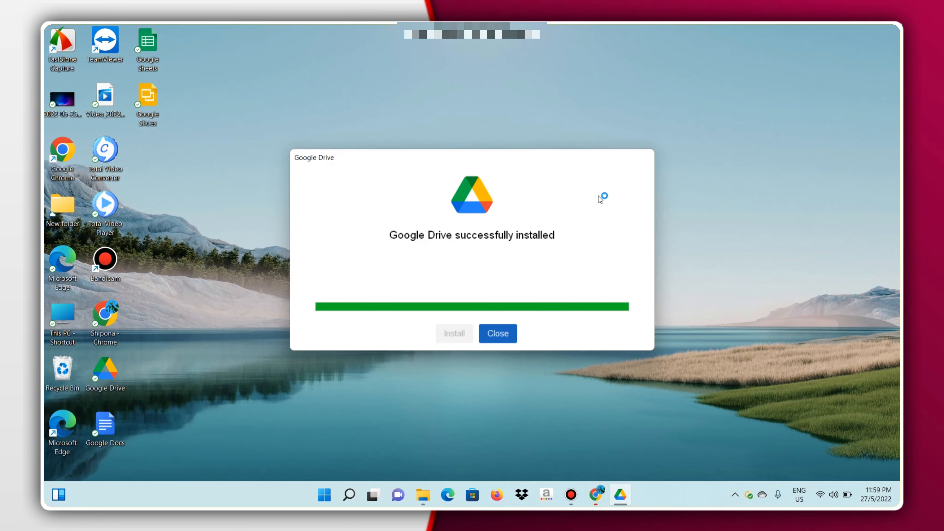
click(535, 359)
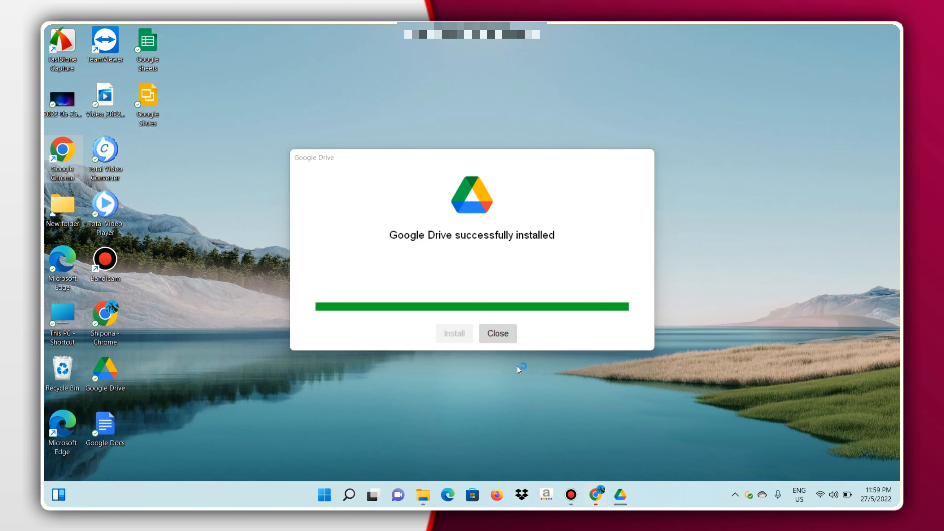
click(502, 336)
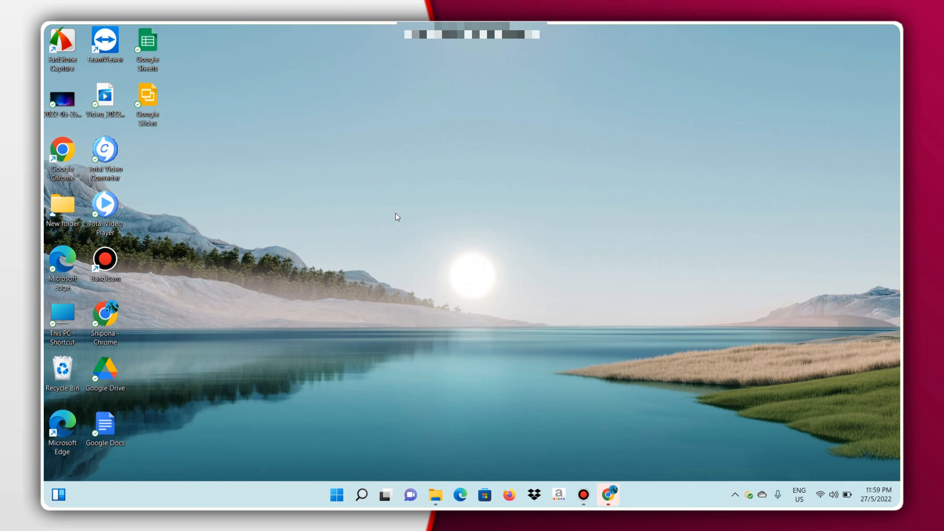
- Open This PC in a maximized window and view the contents of the Google Drive (G:) drive
double_click(61, 317)
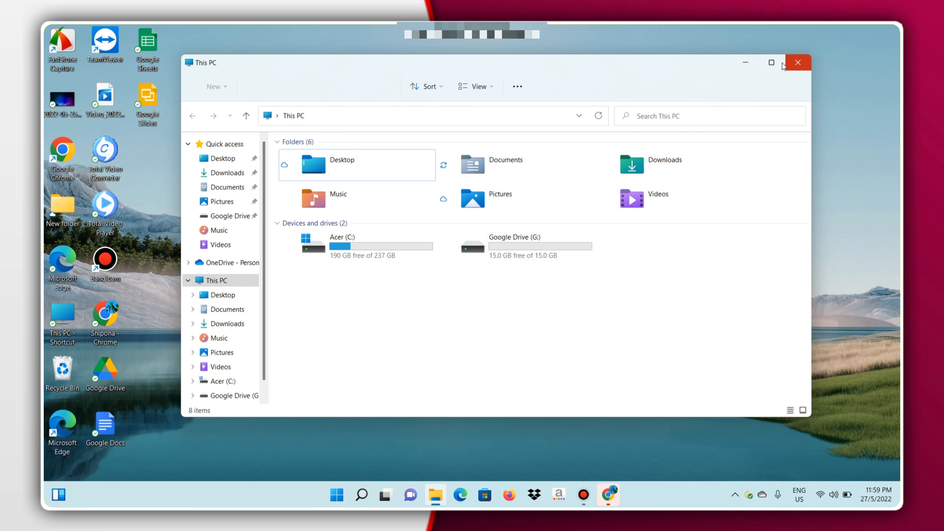
click(771, 66)
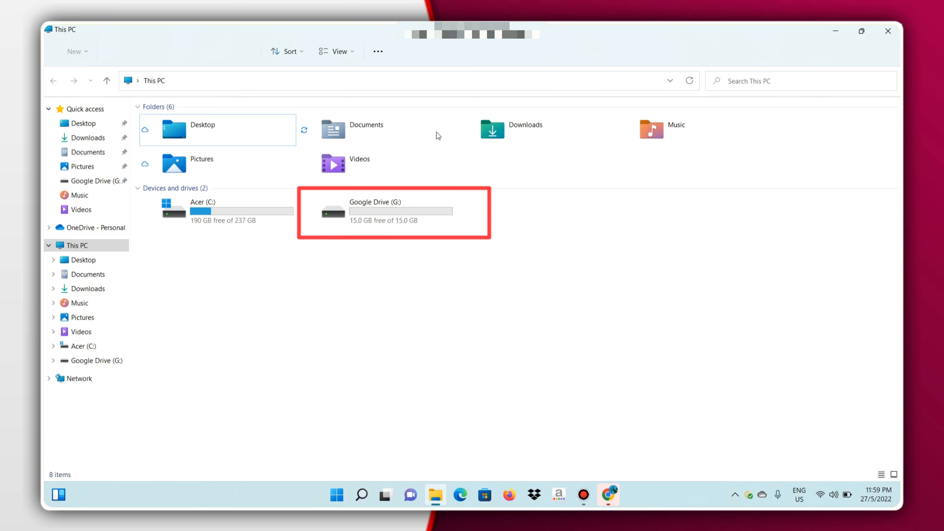
double_click(396, 217)
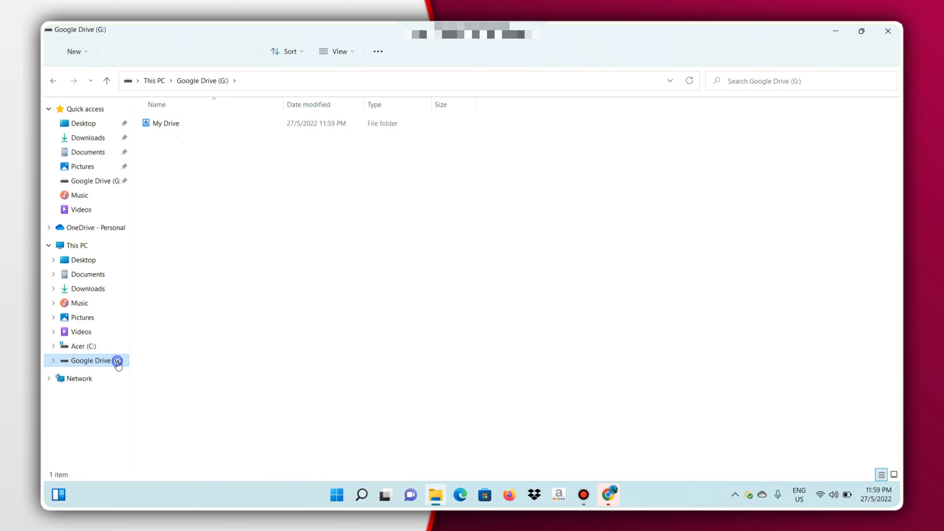
mouse_move(118, 360)
mouse_down()
mouse_move(190, 365)
mouse_move(290, 351)
mouse_move(278, 344)
mouse_move(287, 341)
mouse_move(132, 342)
mouse_move(108, 381)
mouse_move(112, 364)
mouse_up()
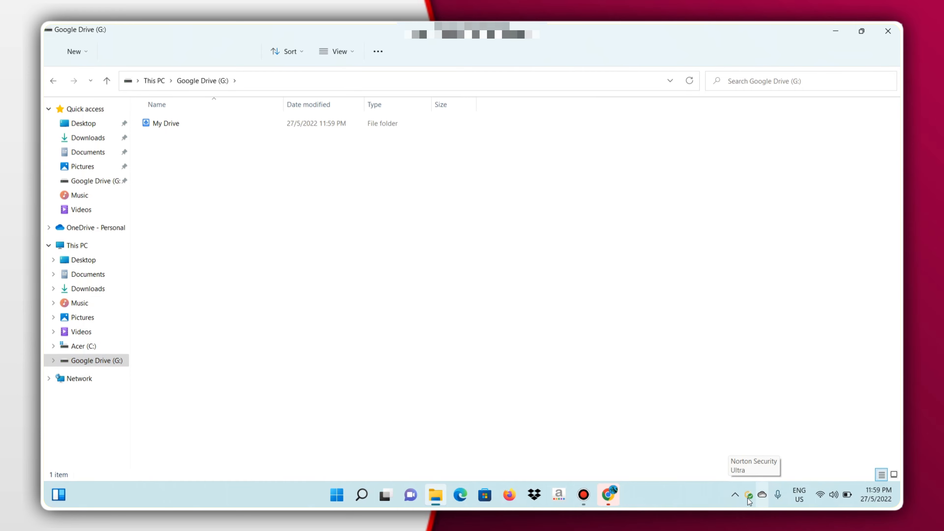
- Minimize the Chrome window and close the File Explorer window showing Google Drive (G:)
click(610, 504)
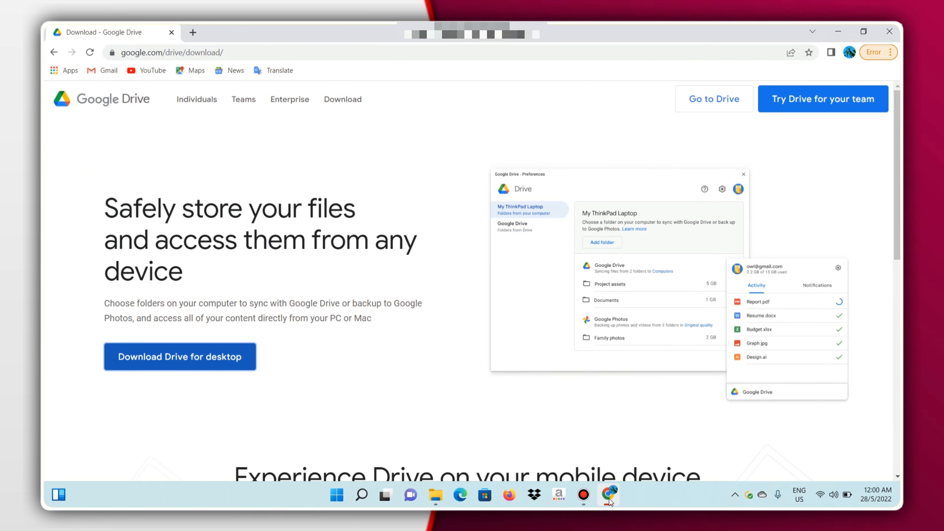
click(610, 502)
click(888, 31)
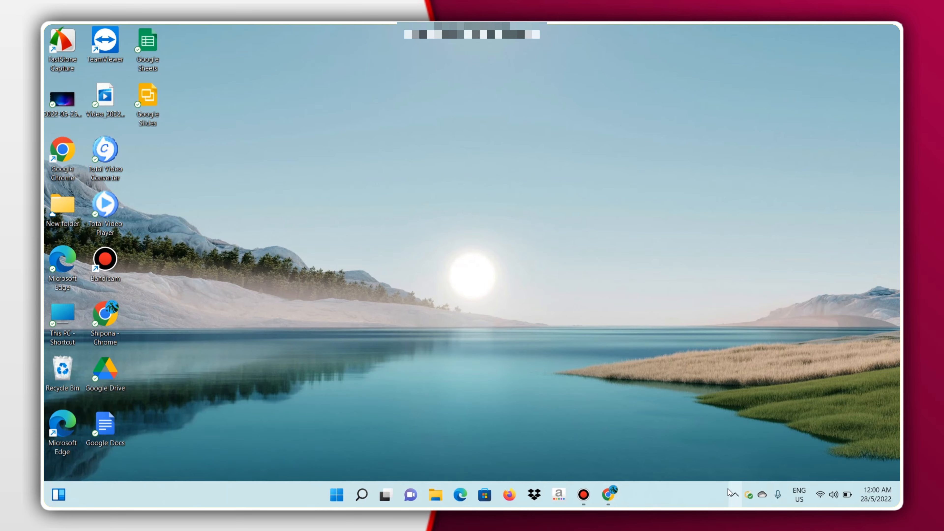
- Show the hidden system tray icons to reach Google Drive
click(735, 495)
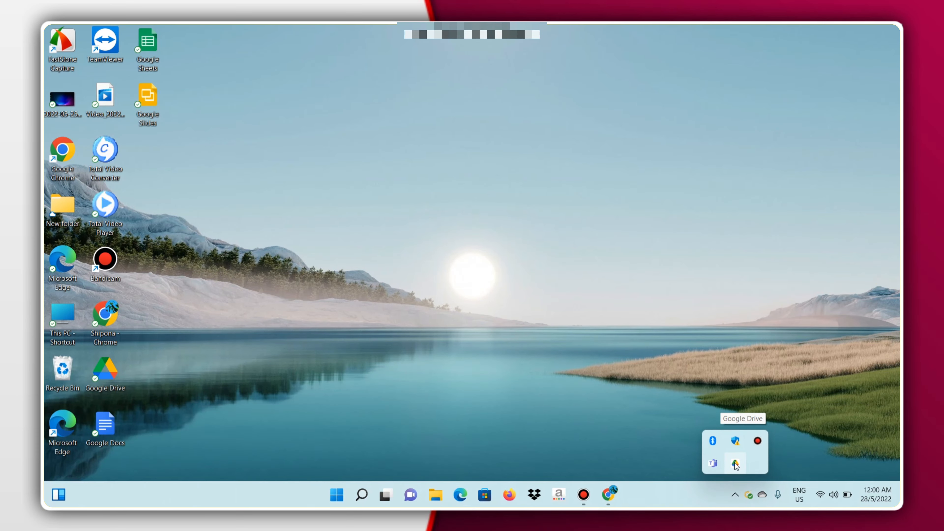